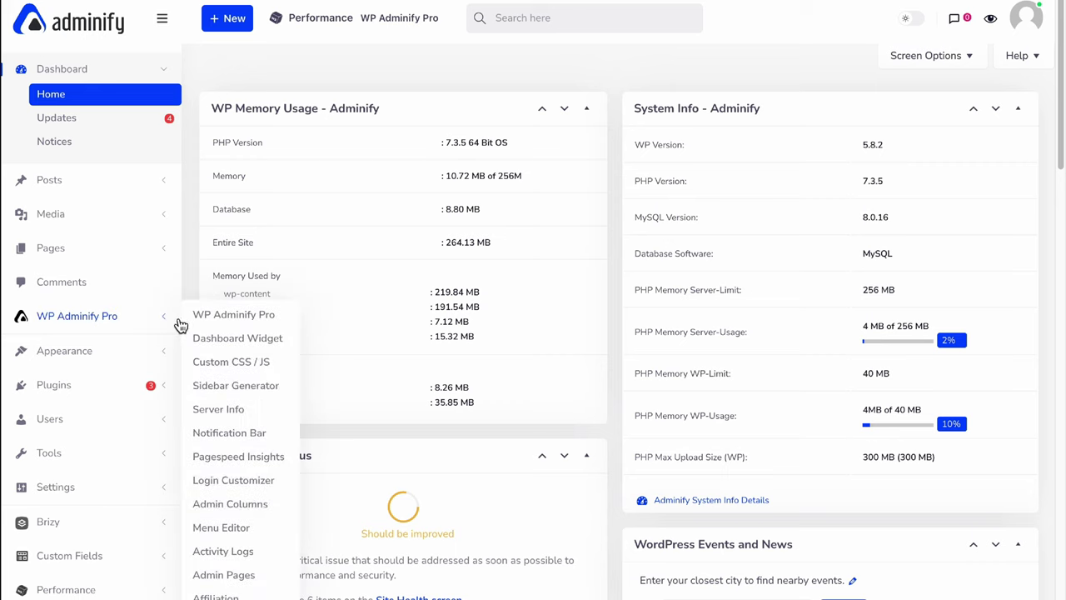
- In WP Adminify Pro module settings, switch Folders off and back on, then save
left_click(241, 316)
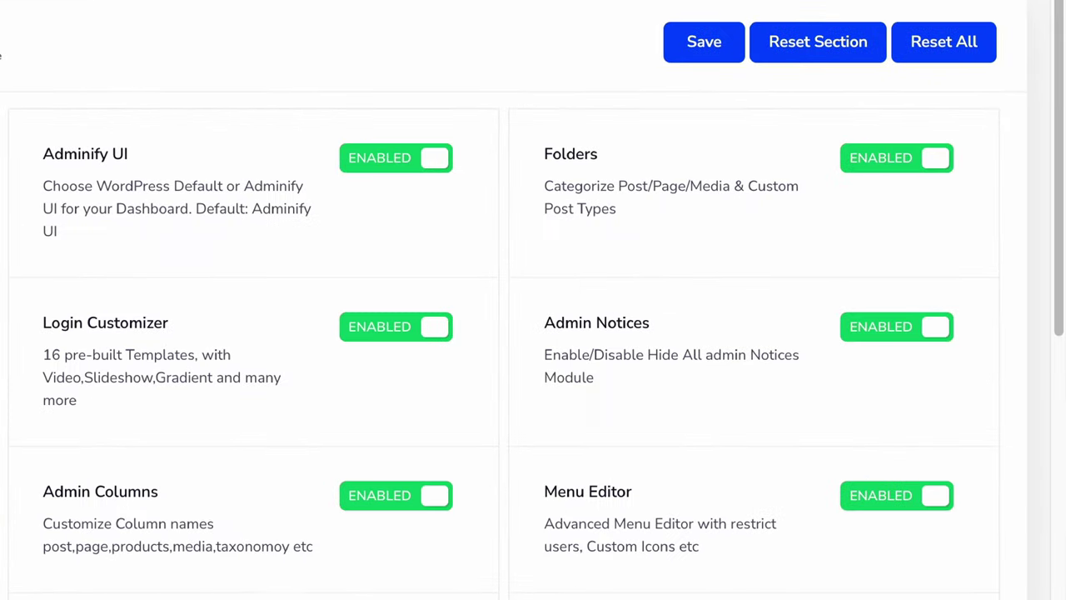
left_click(899, 167)
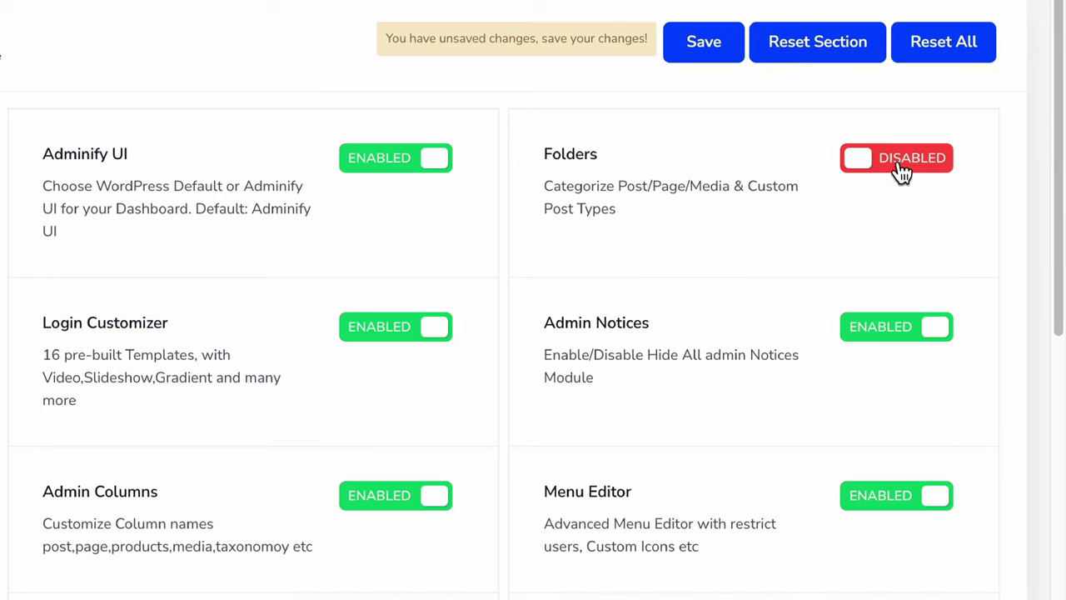
left_click(902, 171)
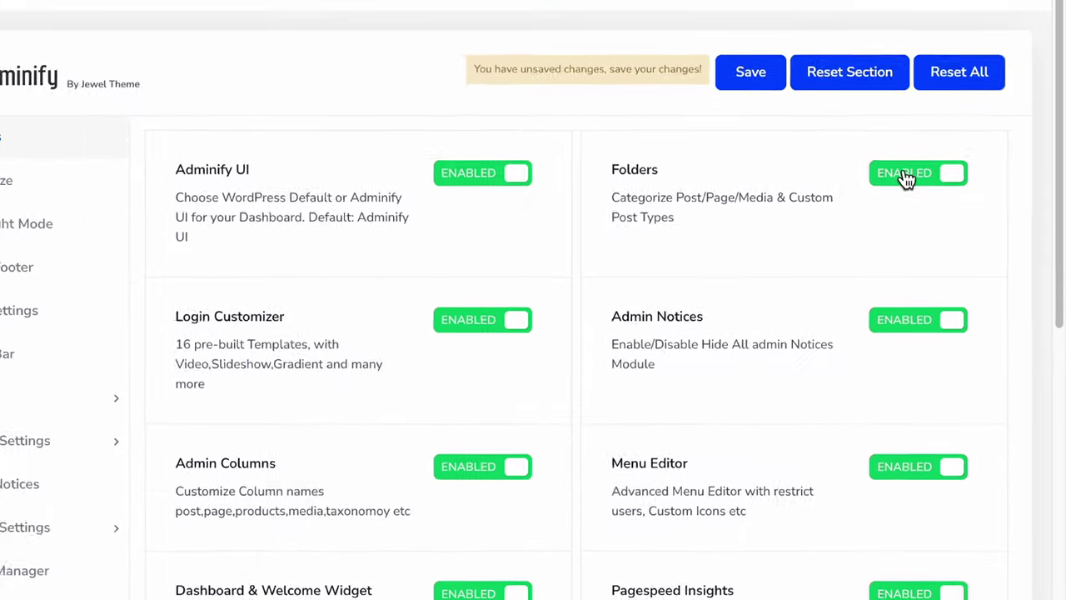
left_click(828, 126)
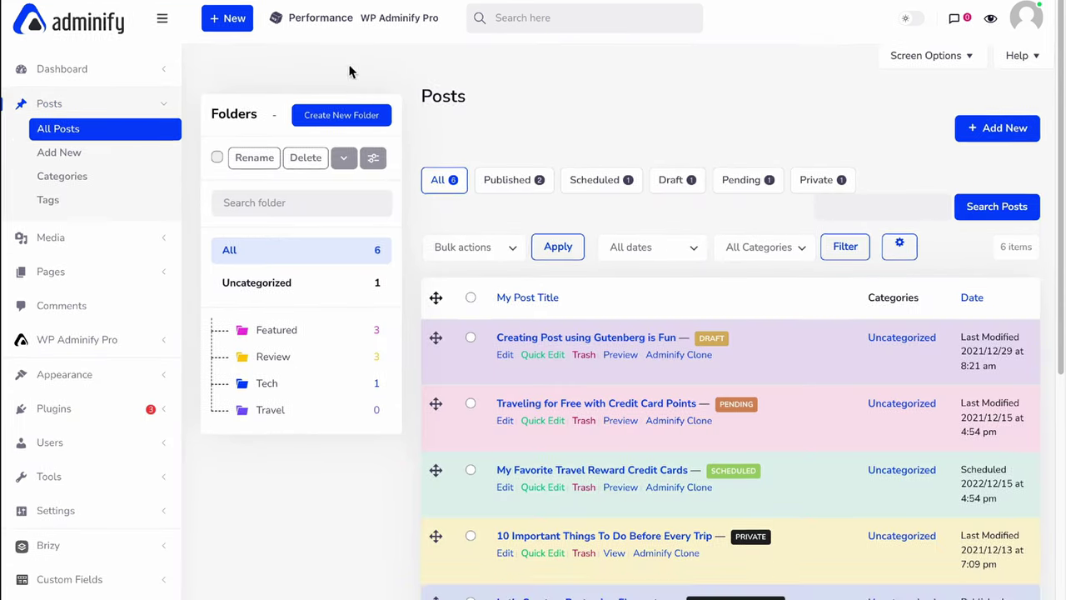
- Create a green-tagged post folder named 'WordPress'
left_click(302, 92)
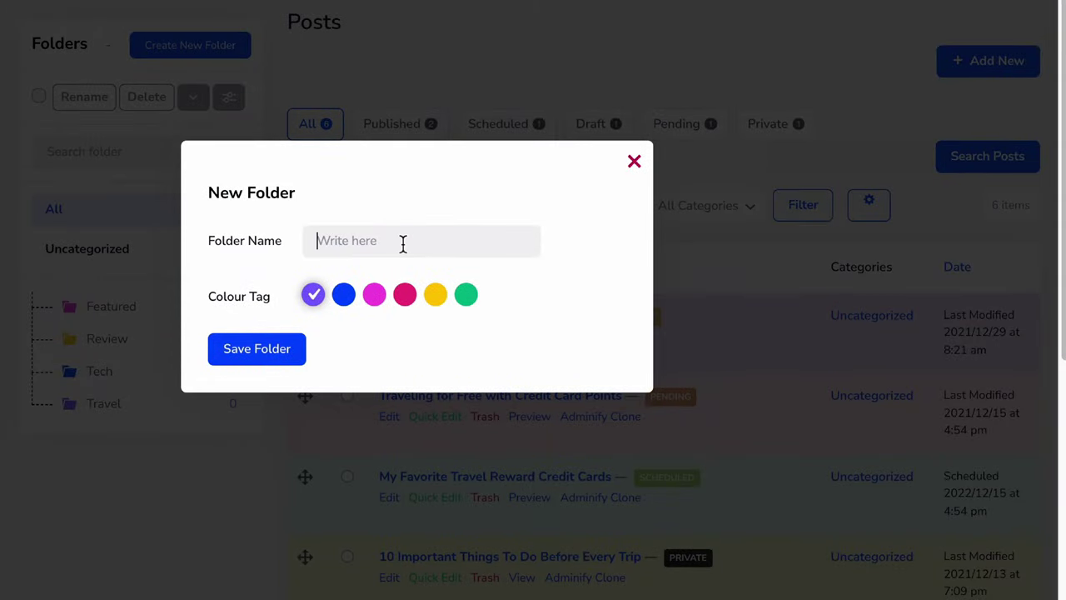
type("WordPress")
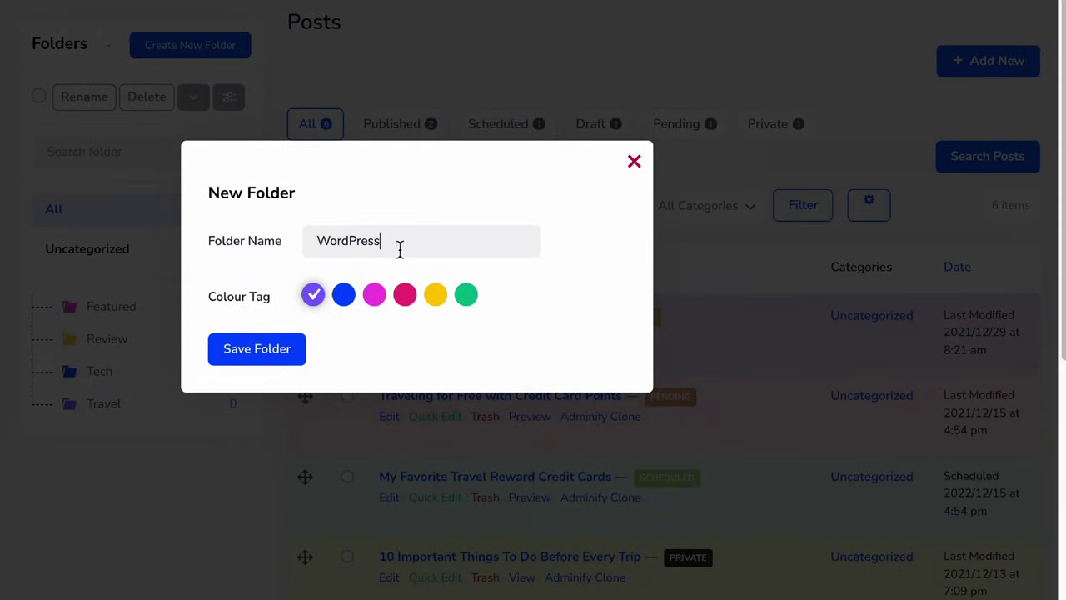
left_click(466, 297)
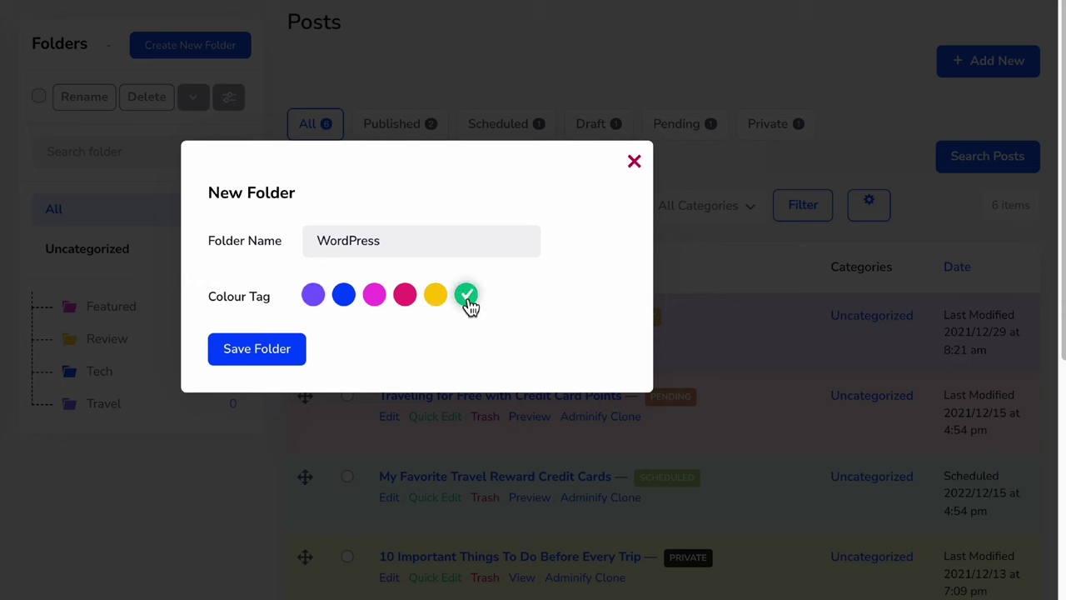
left_click(271, 351)
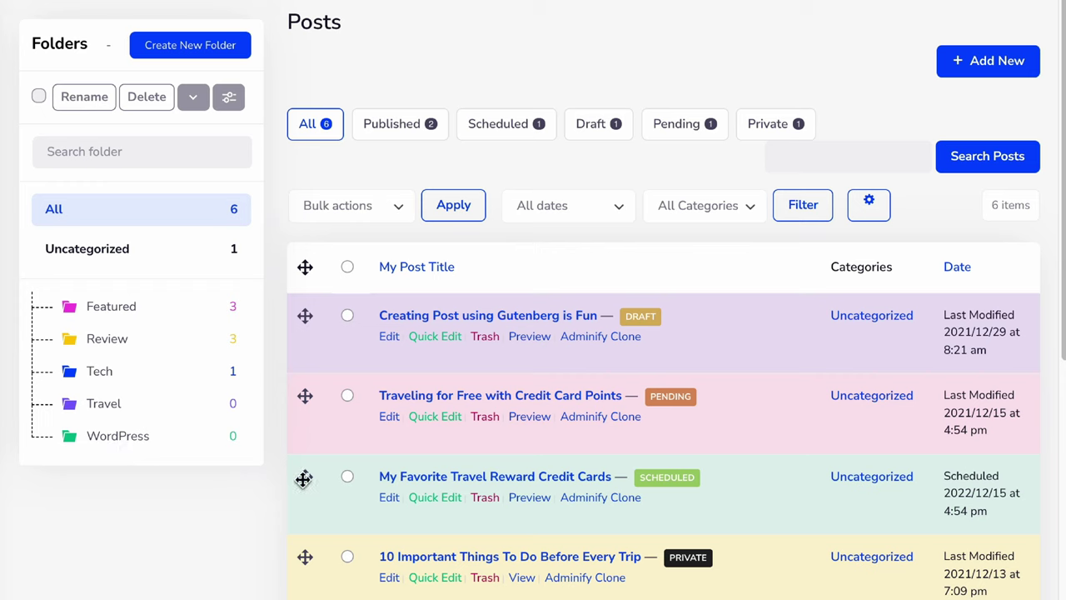
- File the Travel Reward Credit Cards post into WordPress, then view the WordPress, Featured, Review and Tech folders
left_click_drag(303, 478, 114, 448)
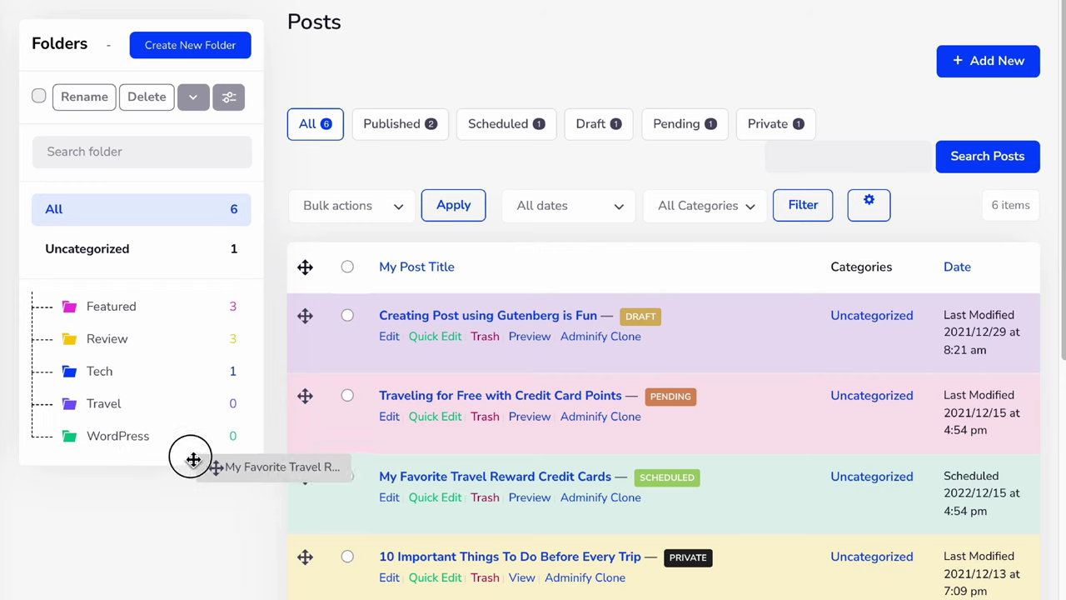
left_click(109, 442)
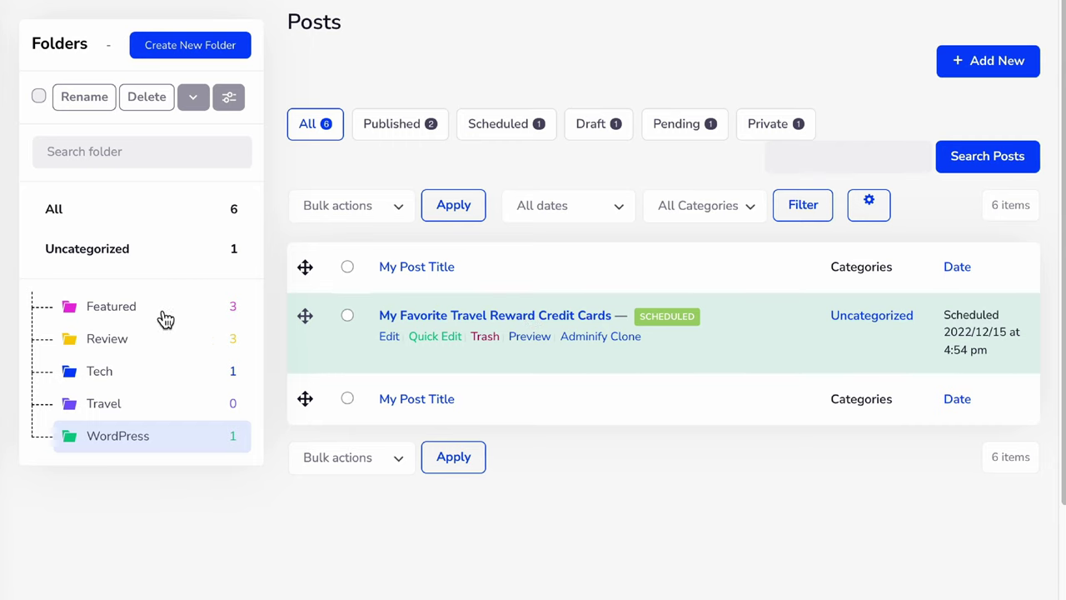
left_click(125, 313)
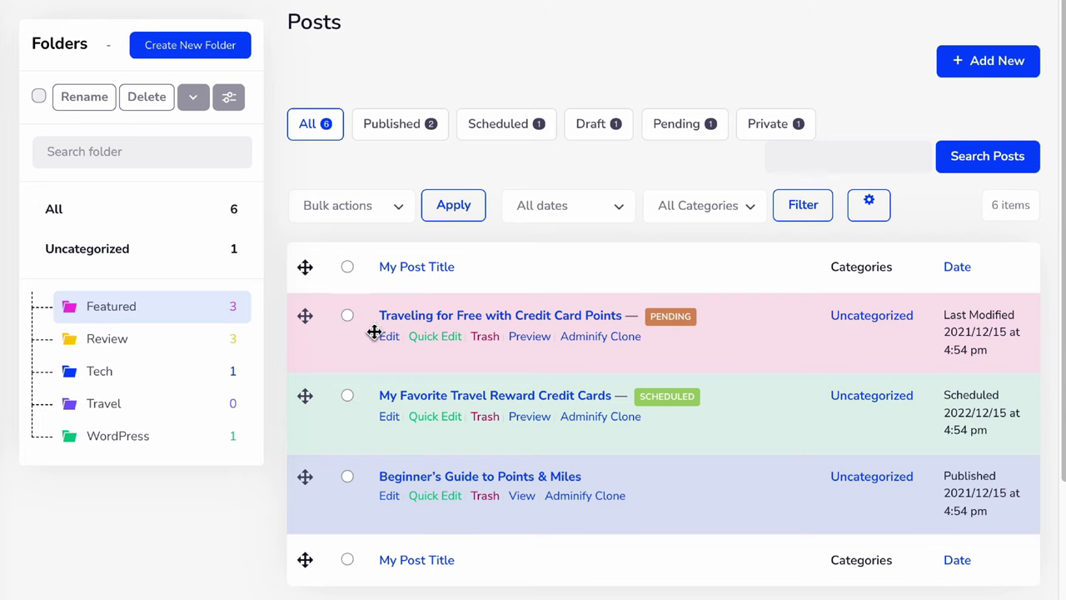
left_click(138, 345)
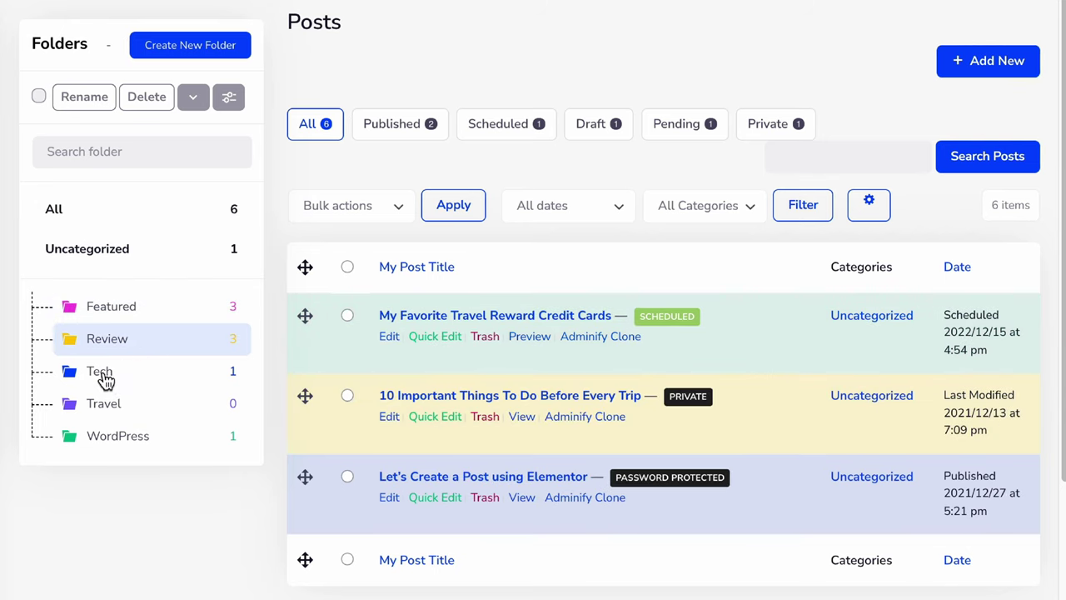
left_click(104, 375)
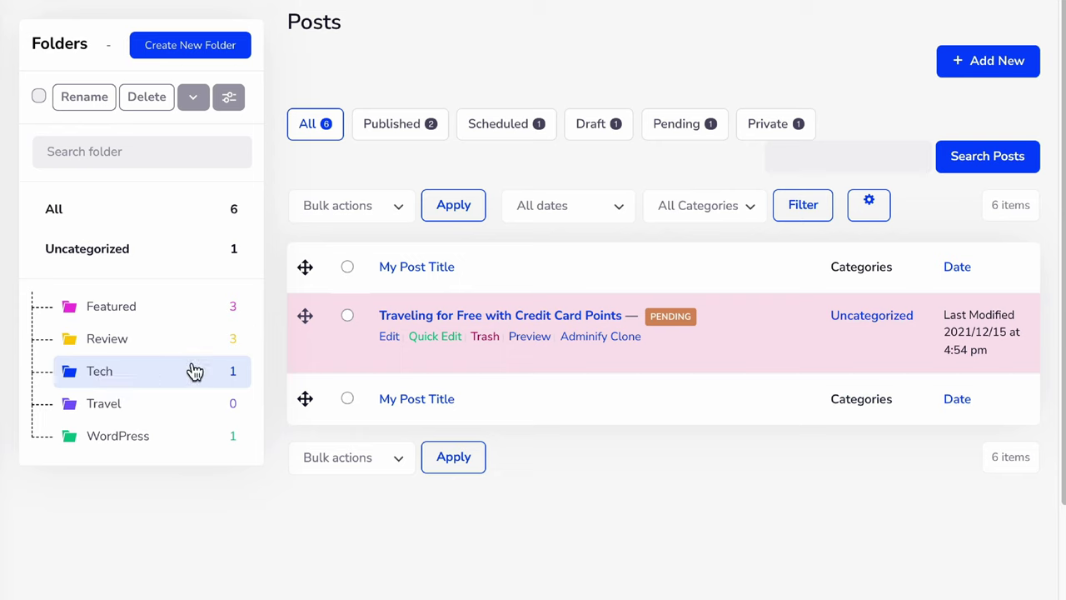
- Sort the post folders Z to A
left_click(232, 101)
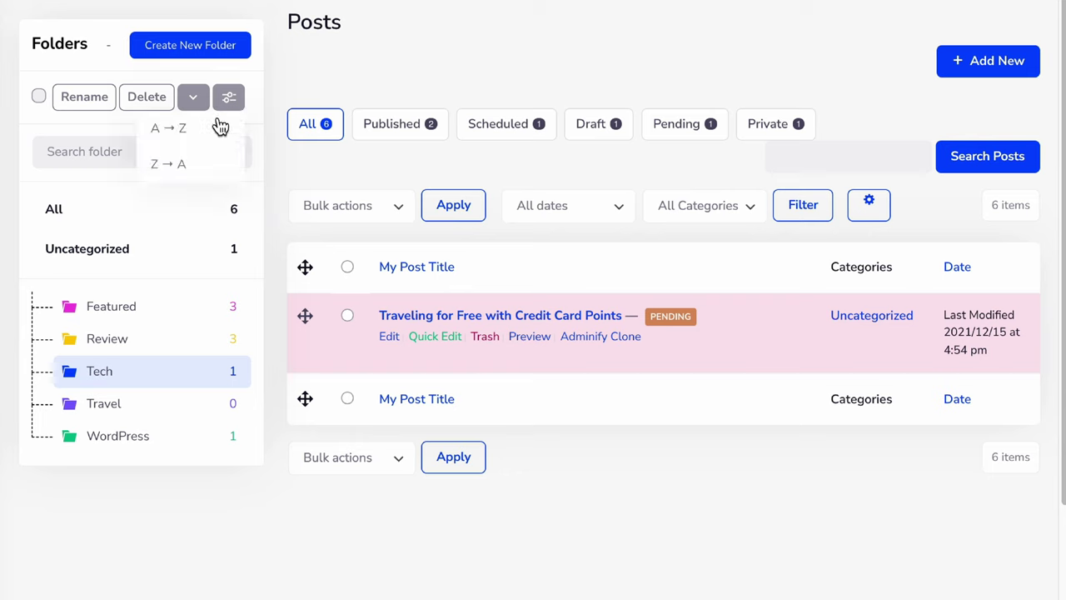
left_click(179, 133)
left_click(228, 105)
left_click(181, 164)
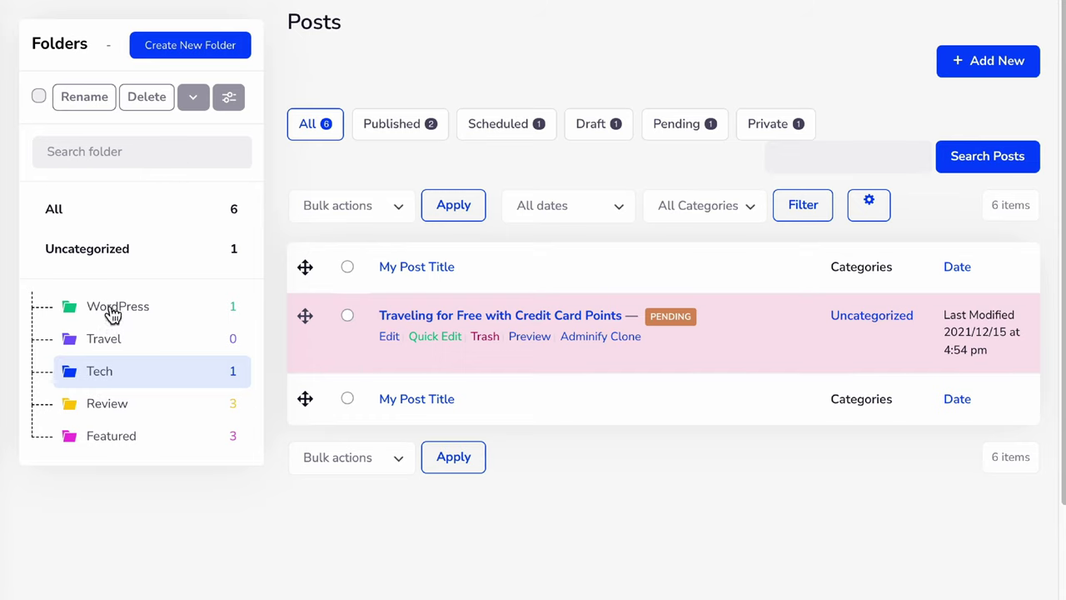
- Rename the WordPress folder to 'WP'
left_click(112, 310)
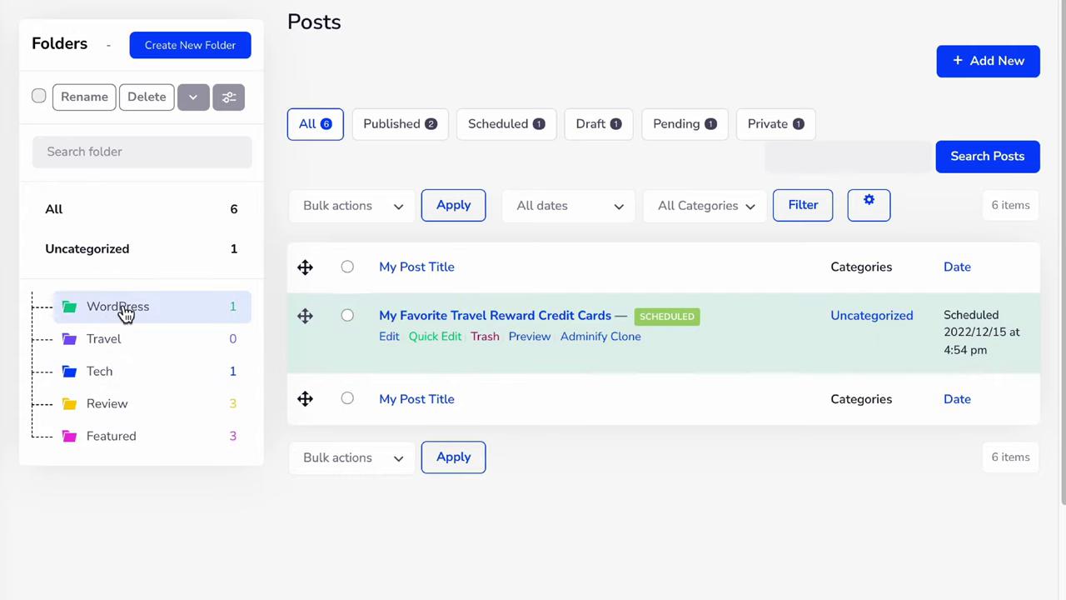
left_click(86, 98)
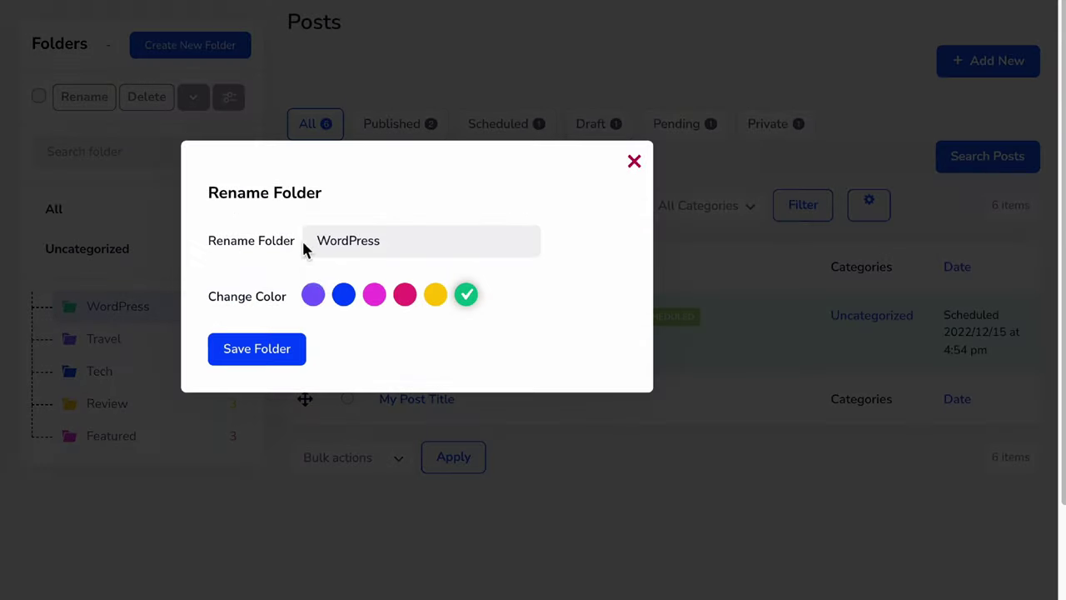
double_click(345, 238)
type("WP")
left_click(269, 349)
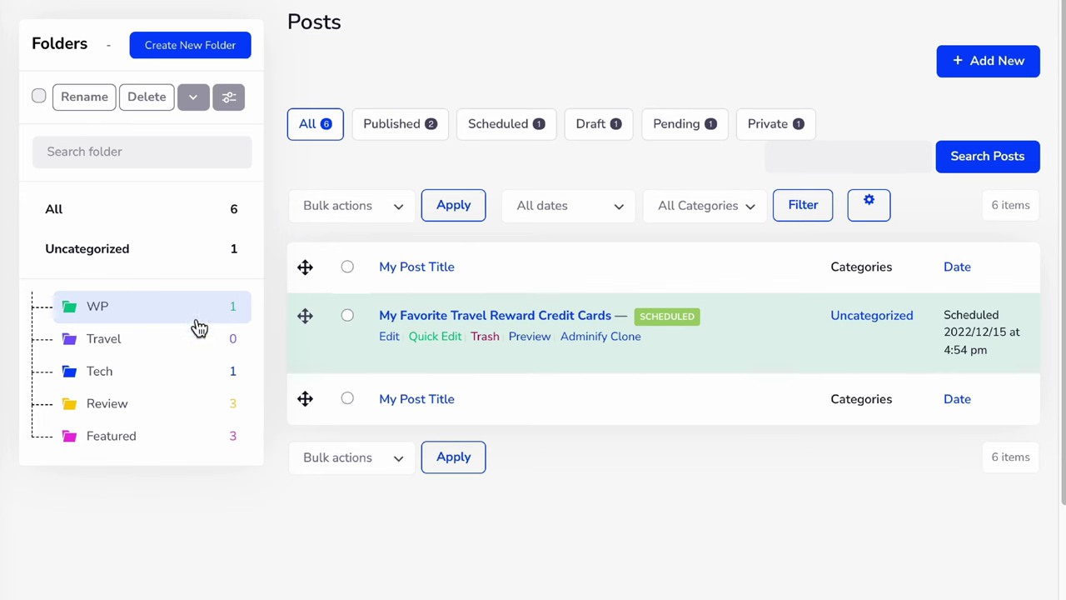
- Change the WP folder's colour from green to deep pink
left_click(84, 98)
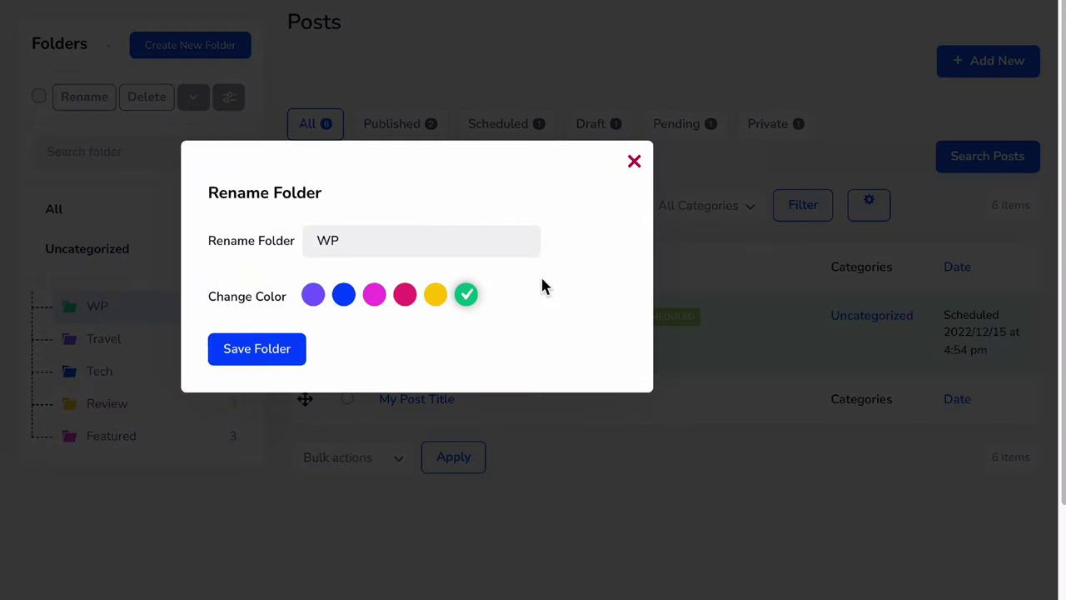
left_click(405, 298)
left_click(280, 352)
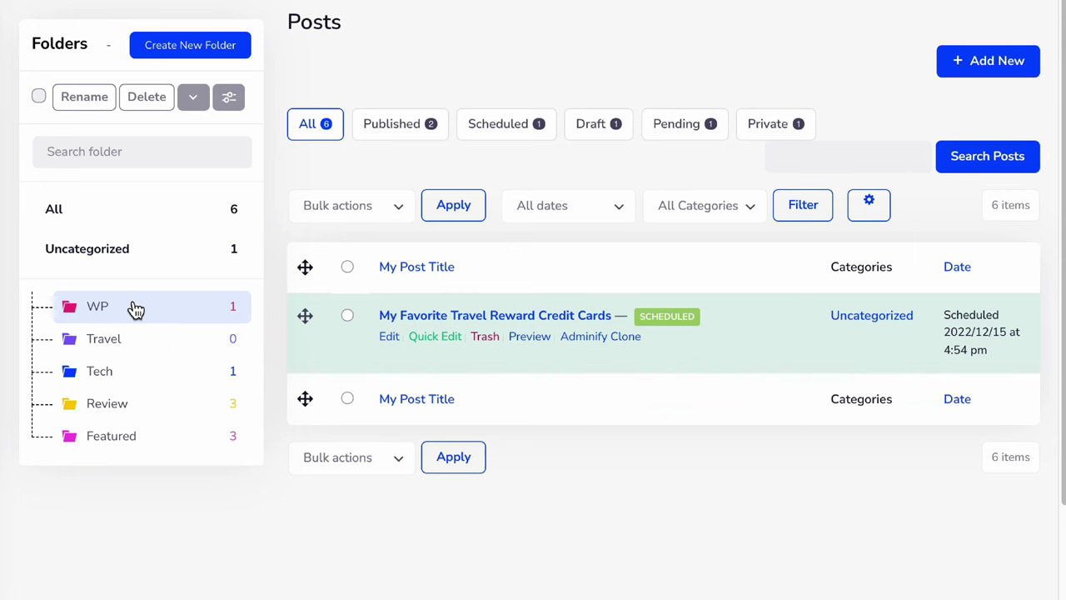
- Delete the Travel folder and confirm the deletion
left_click(113, 351)
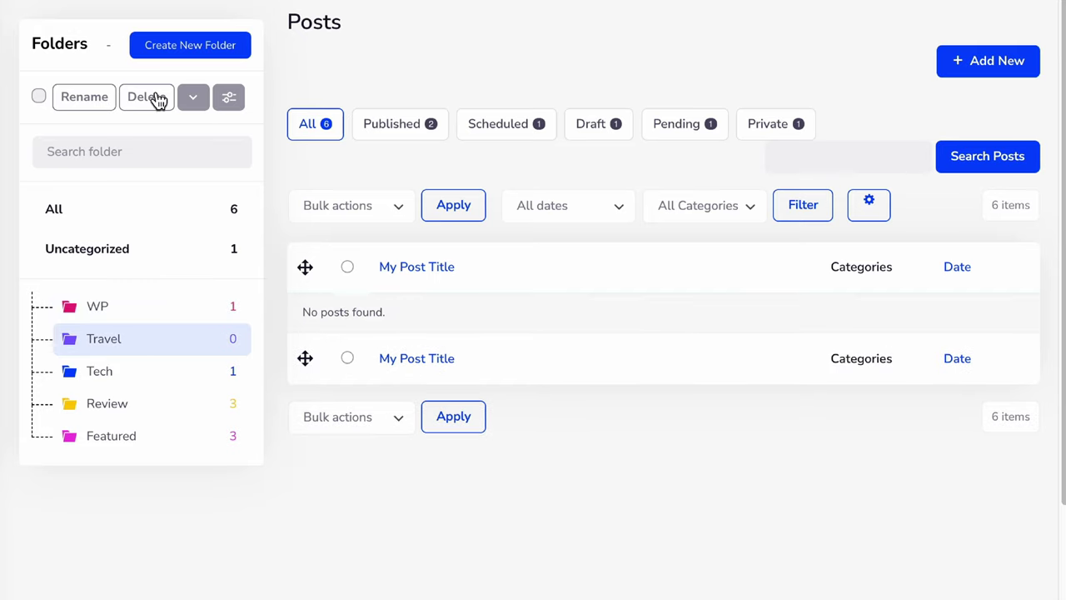
left_click(155, 100)
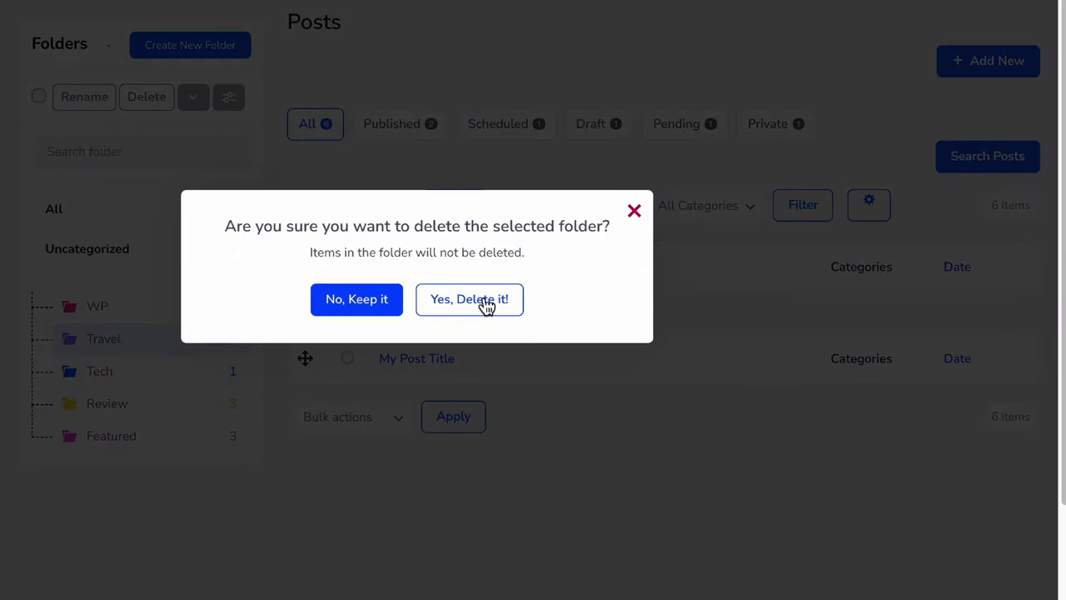
left_click(487, 301)
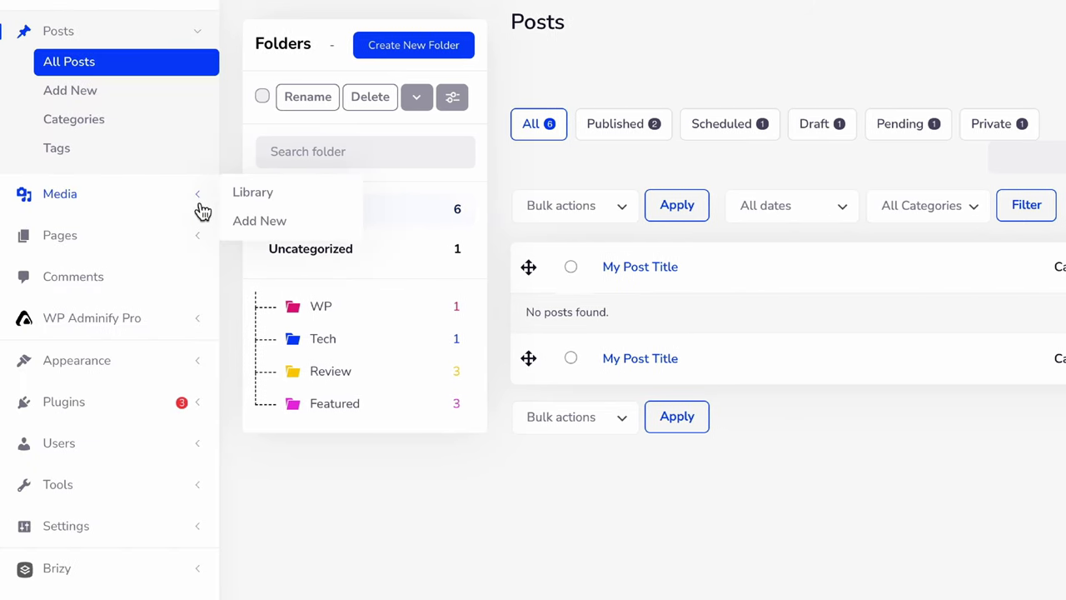
- In the Media Library, create a blue folder named 'Winter'
left_click(275, 201)
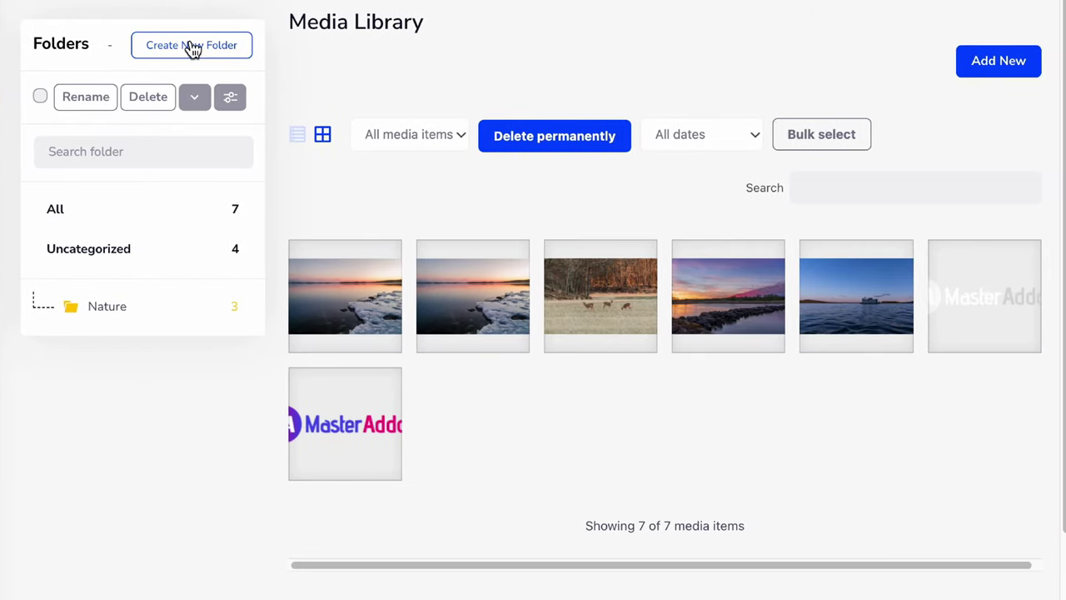
left_click(191, 47)
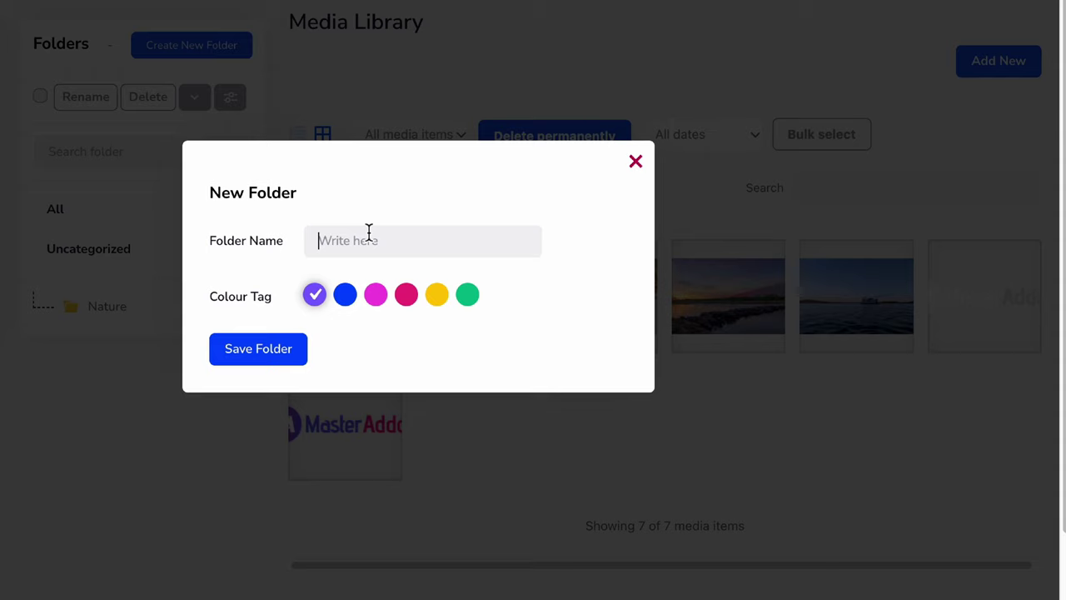
type("Winter")
left_click(346, 295)
left_click(277, 351)
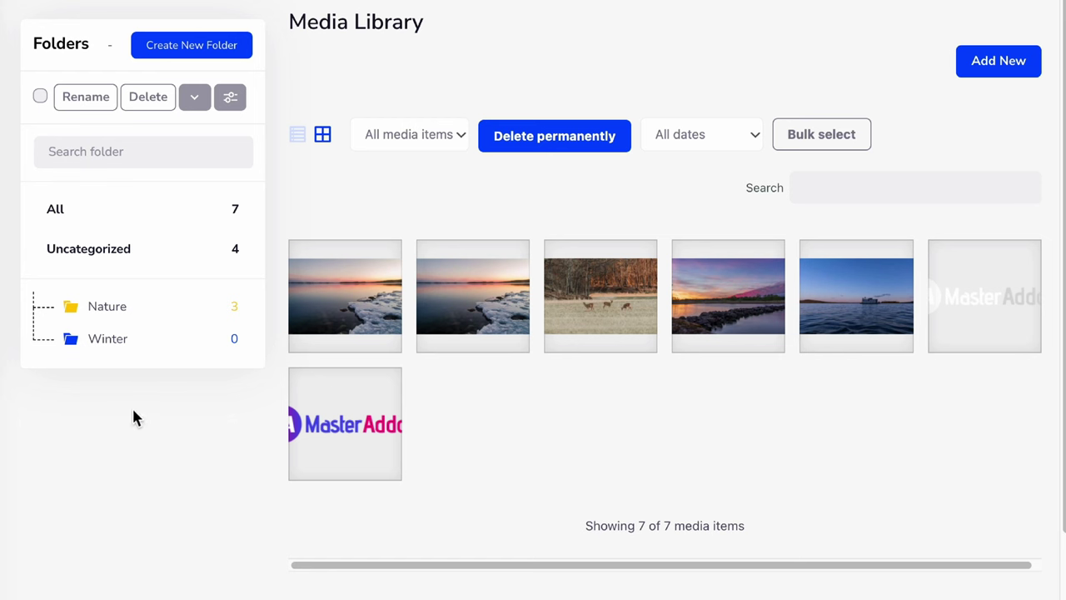
- Move four images, including the boat and MasterAddons images, into the Winter folder
mouse_move(881, 314)
left_mouse_down()
mouse_move(119, 346)
mouse_move(167, 357)
left_mouse_up()
mouse_move(590, 309)
left_mouse_down()
mouse_move(140, 356)
mouse_move(114, 340)
left_mouse_up()
left_click_drag(352, 433, 100, 350)
left_click_drag(450, 301, 153, 345)
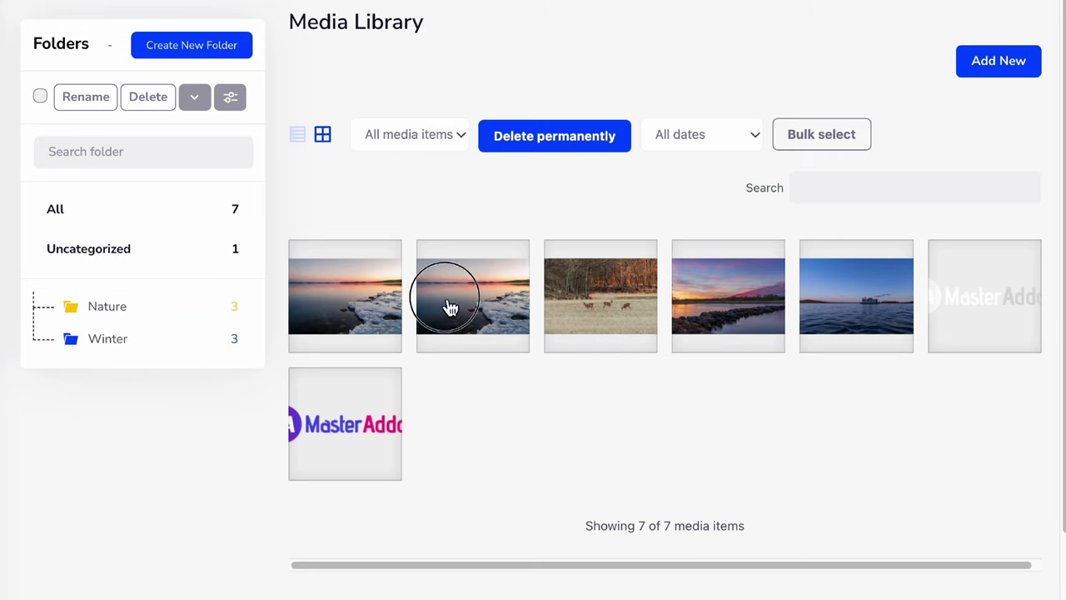
- View Nature's images, then Winter's four images, and re-save Winter's name and colour unchanged
left_click(108, 308)
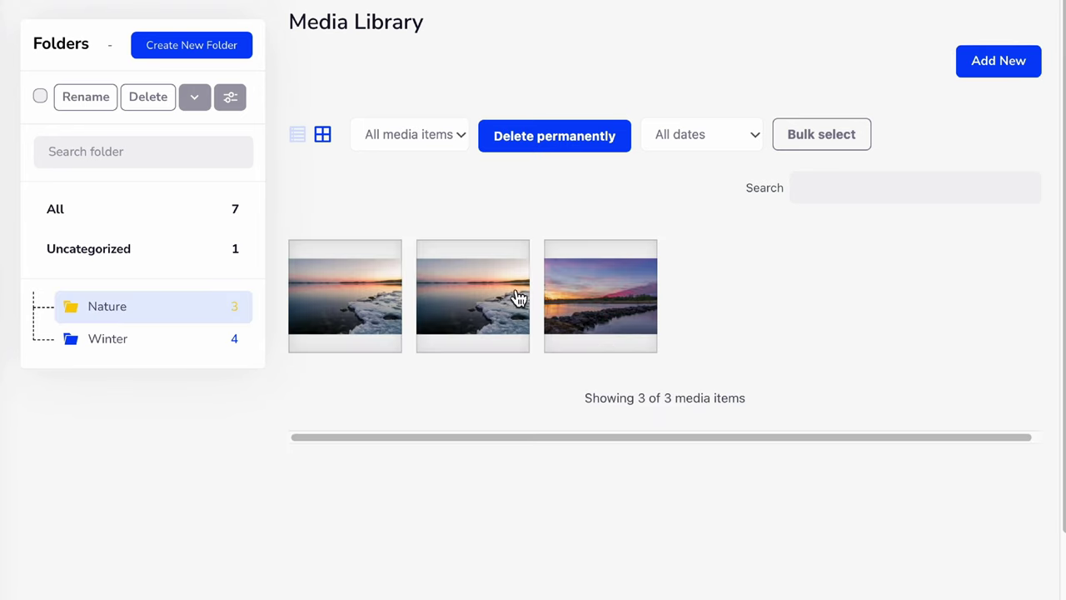
left_click(133, 339)
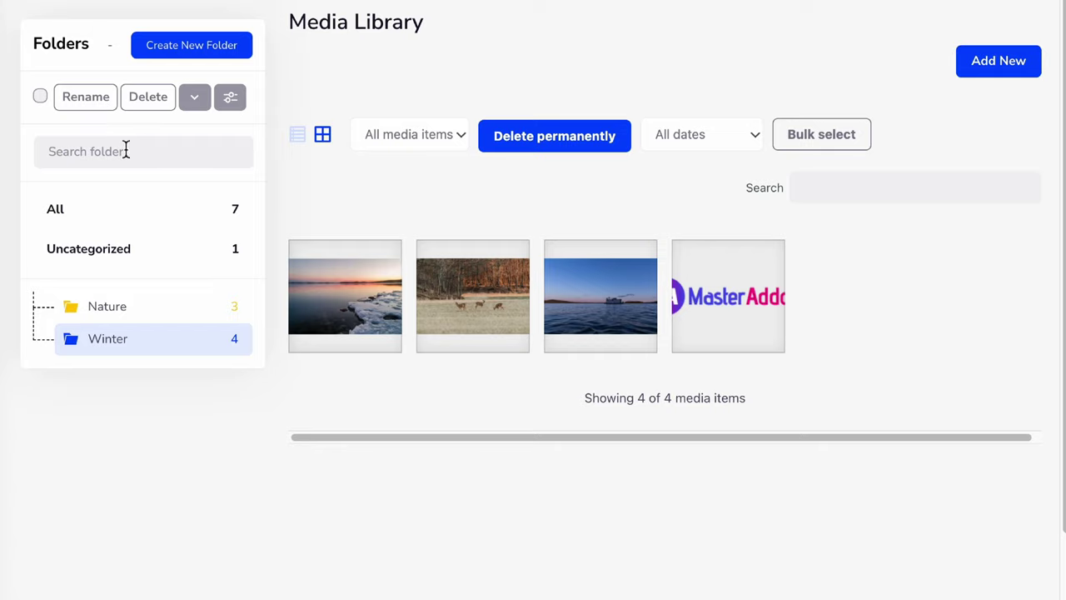
left_click(86, 97)
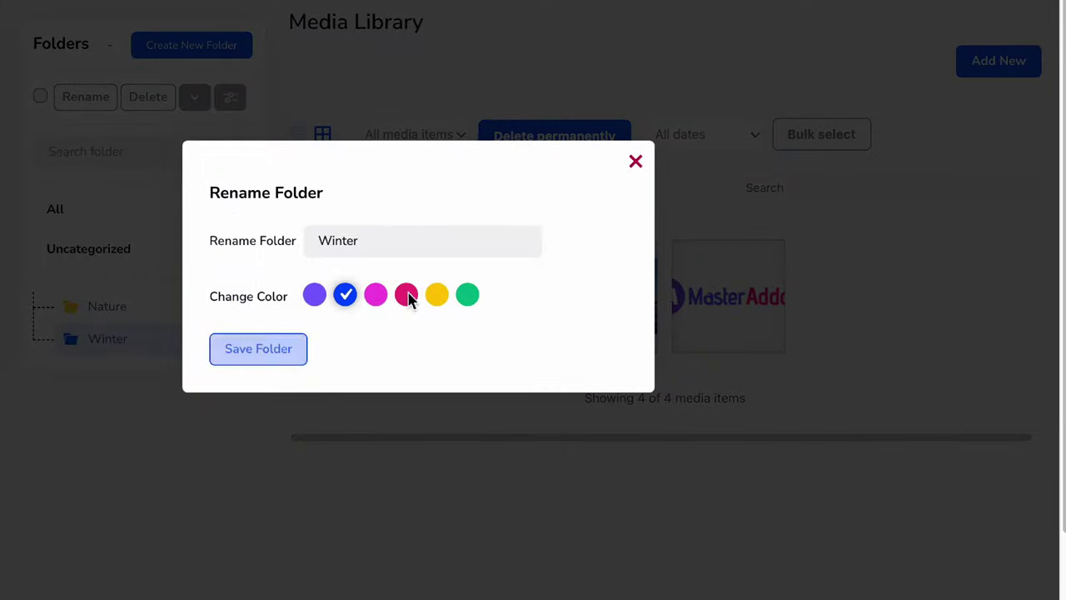
left_click(279, 348)
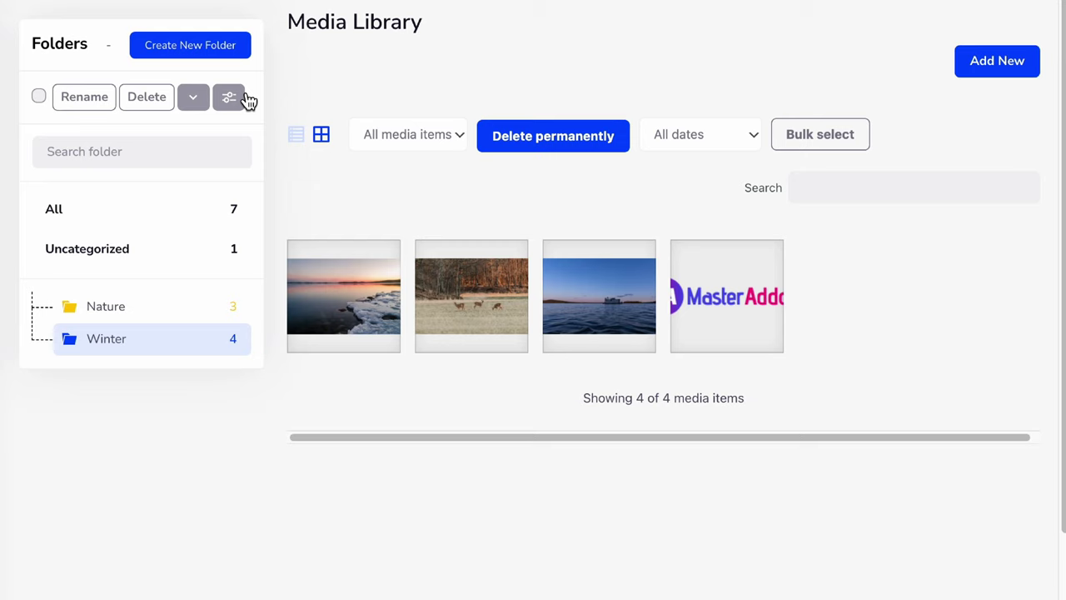